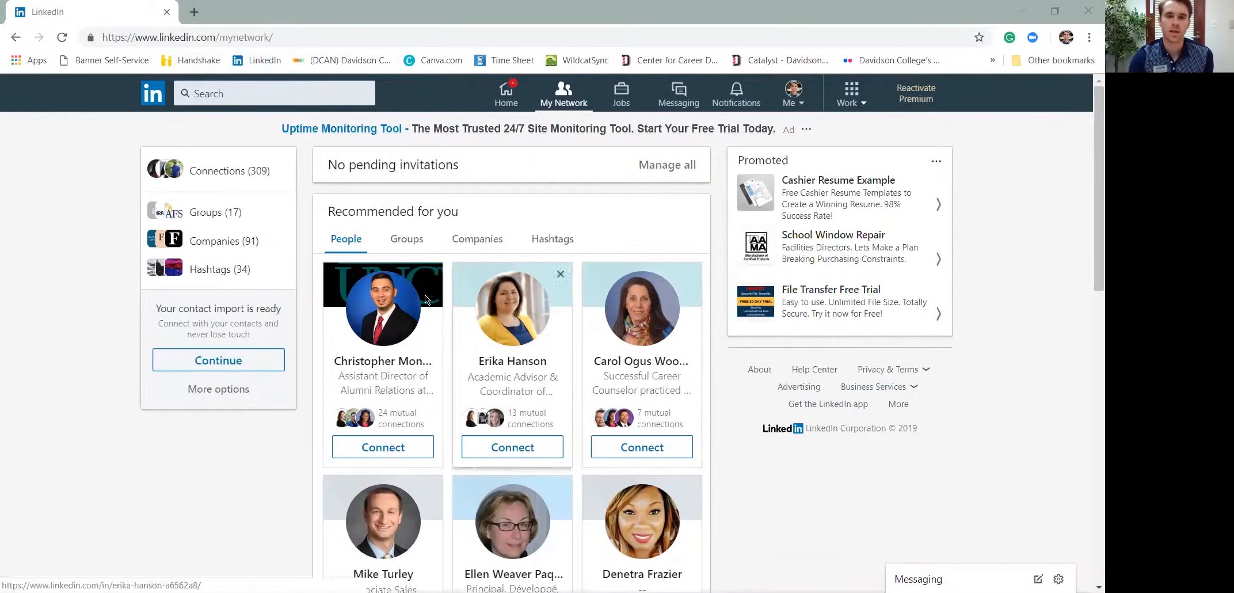
scroll(505, 524, down, 2)
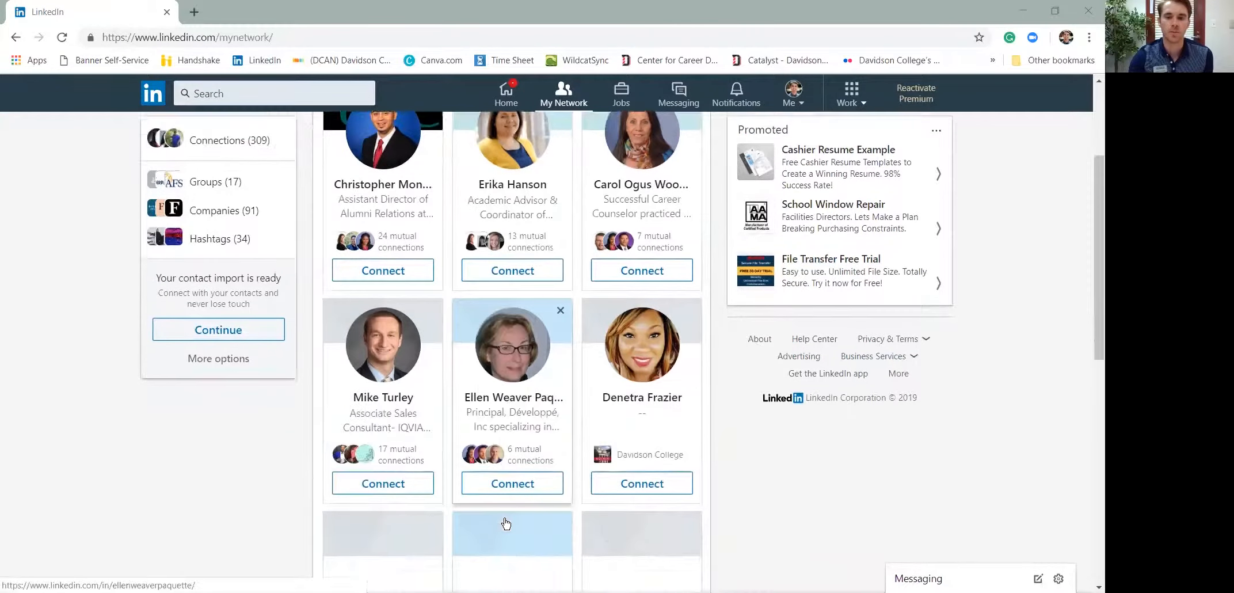
scroll(506, 523, up, 2)
scroll(506, 523, up, 1)
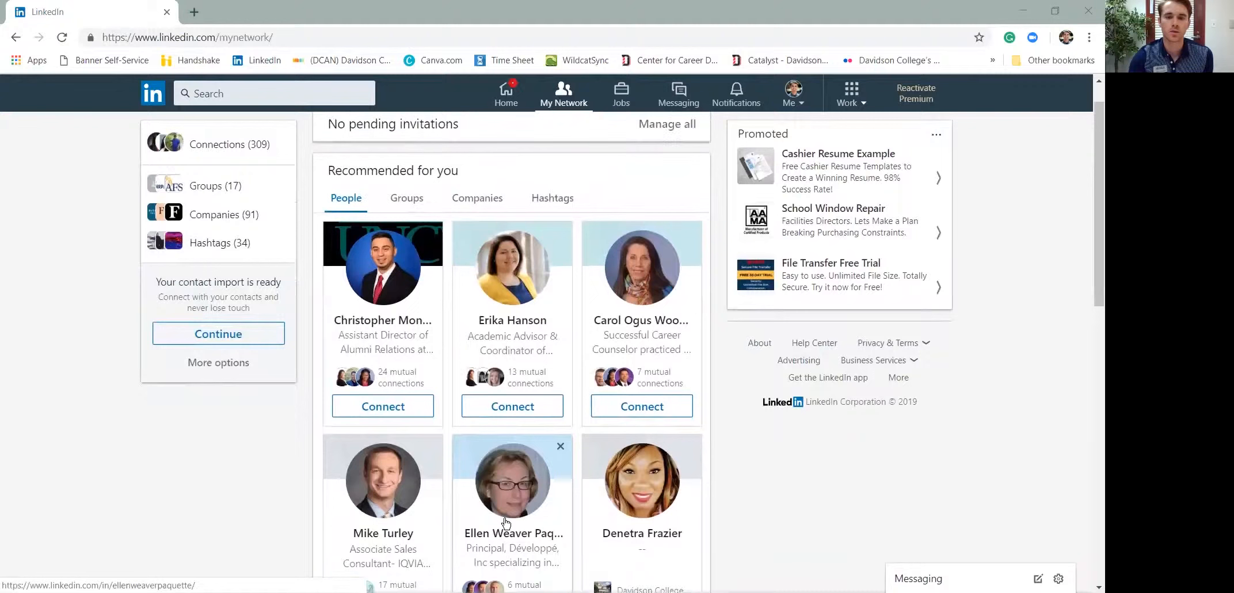
scroll(506, 523, up, 1)
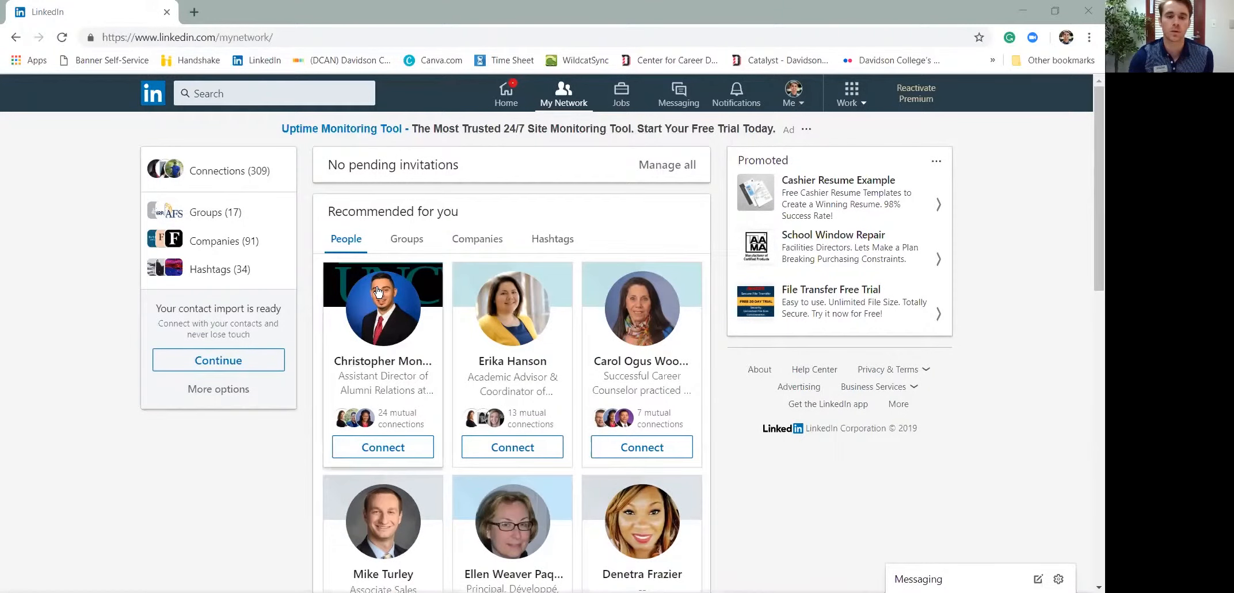
click(268, 93)
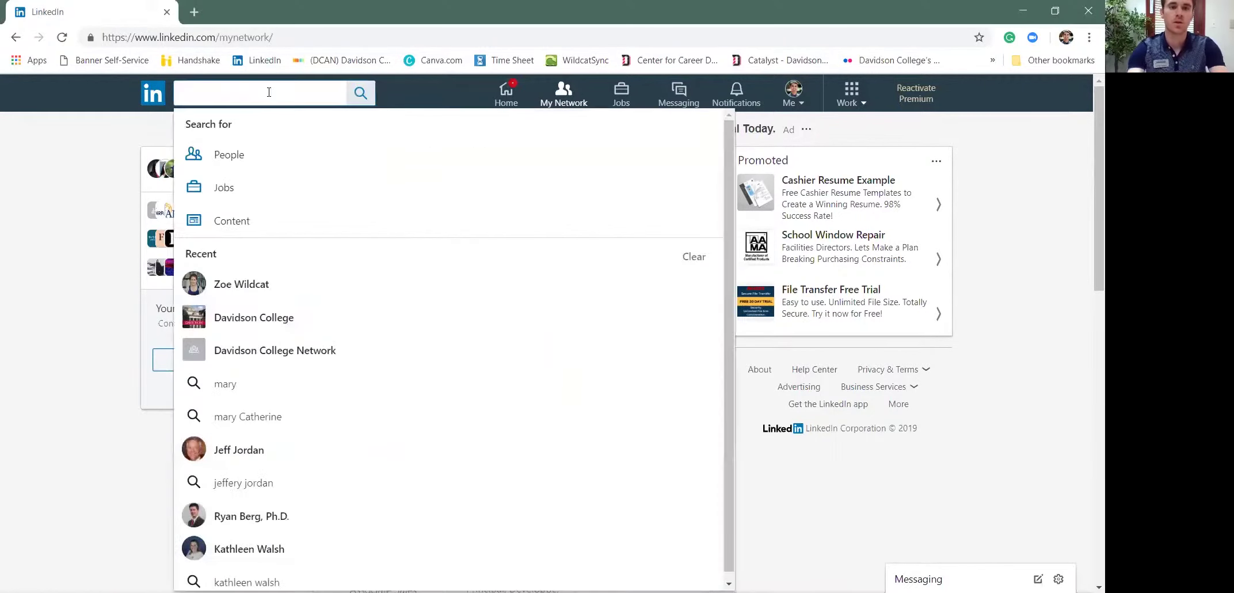
click(242, 283)
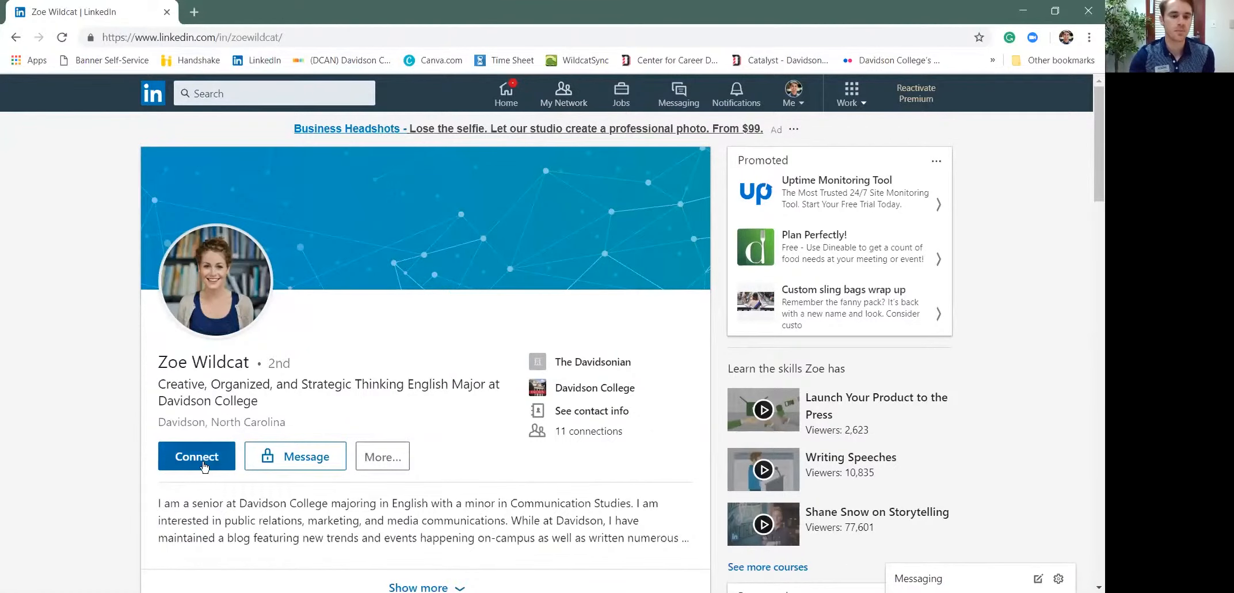
click(203, 462)
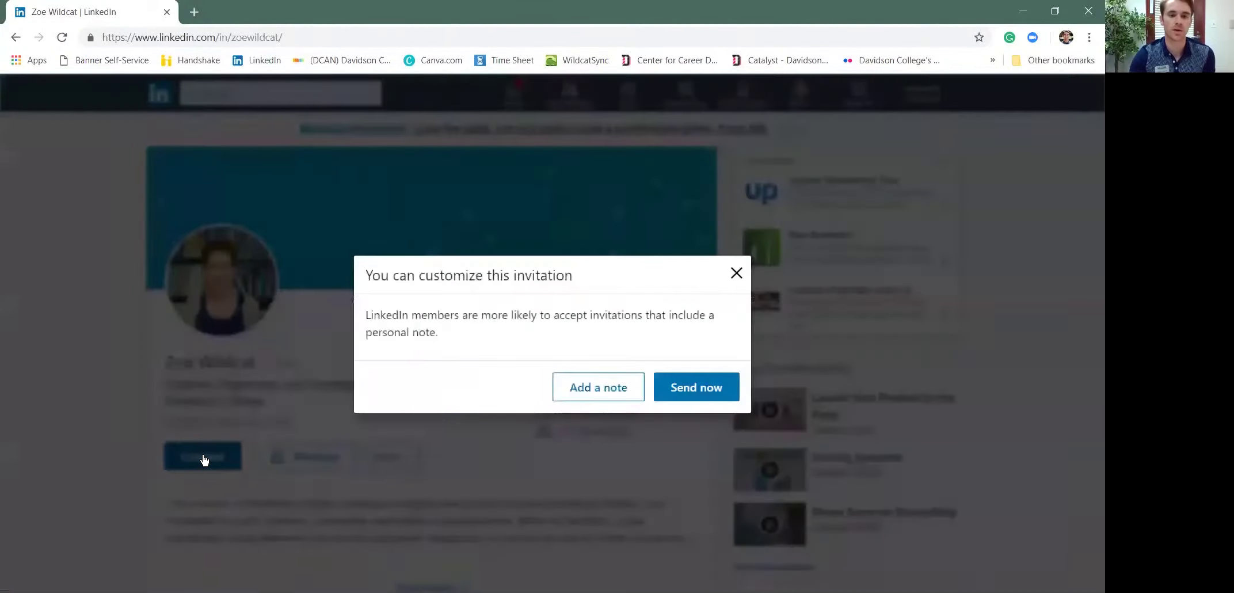
- Choose 'Add a note' so the invitation shows an empty personal message field
click(623, 388)
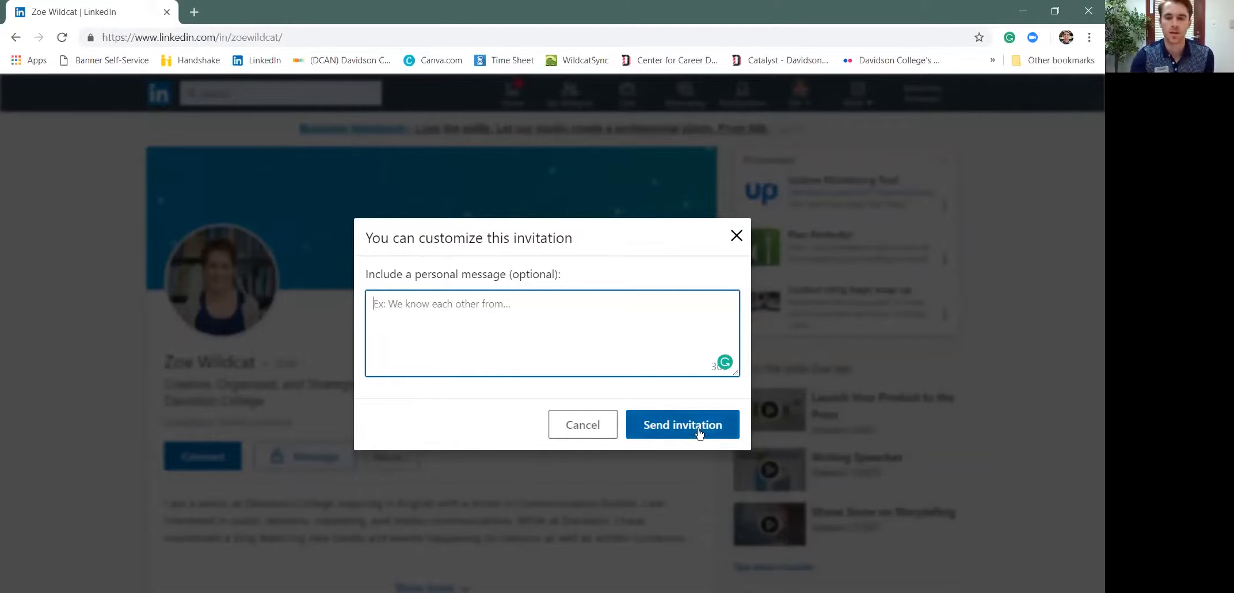
- Dismiss the invitation unsent, then show and dismiss the More... profile actions
click(737, 237)
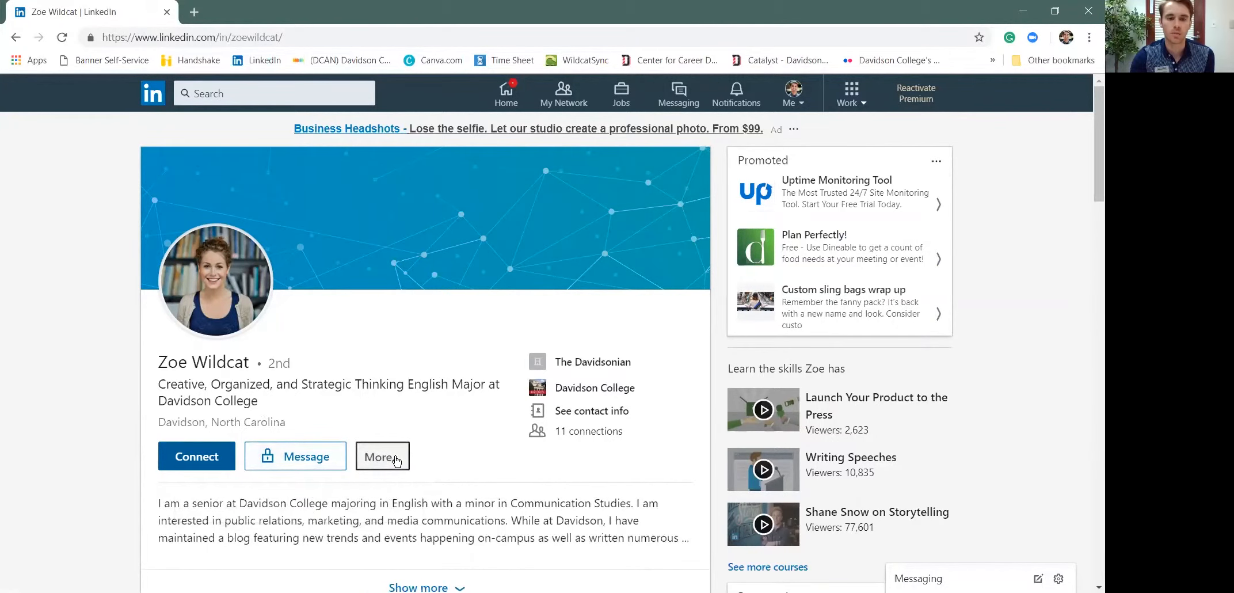
click(383, 456)
scroll(420, 541, down, 1)
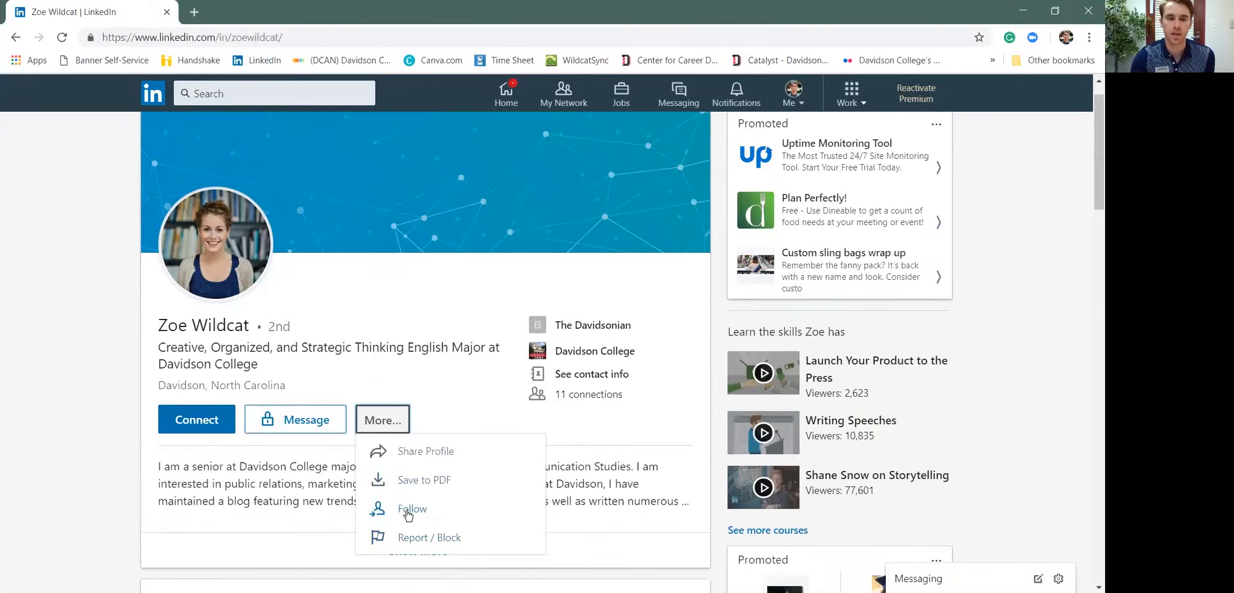
click(450, 379)
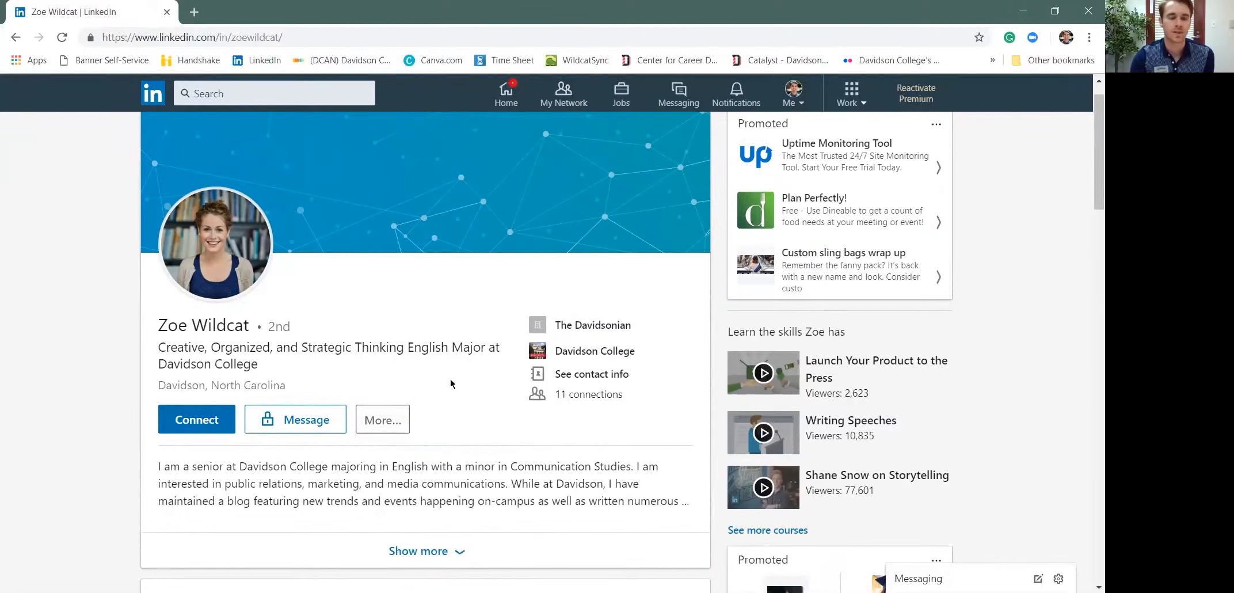